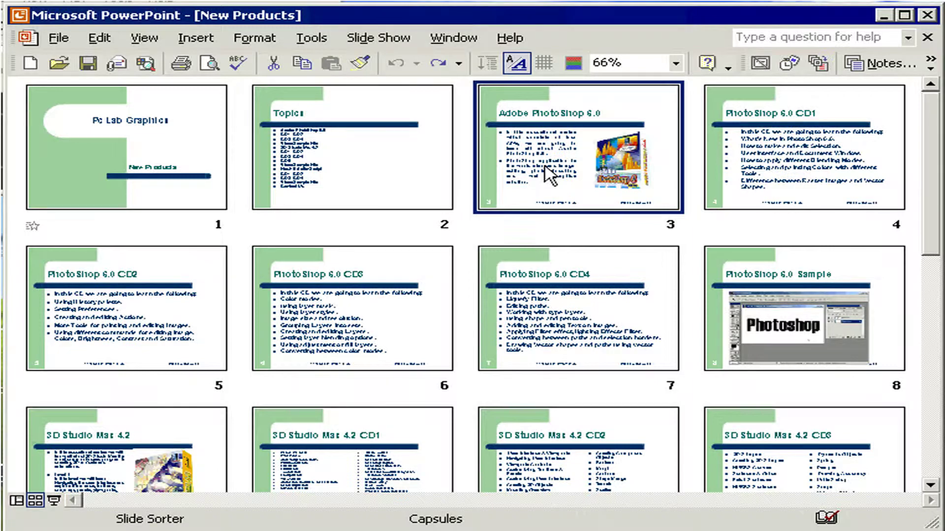
Open the Slide Show menu for the New Products deck in Slide Sorter view
{"action": "left_click", "coordinate": [396, 39]}
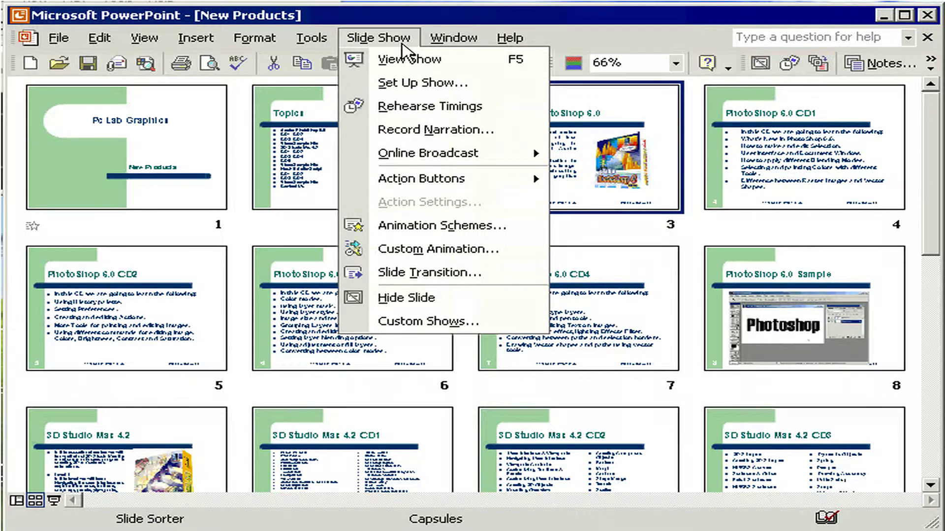
Give the title slide the Neutron animation scheme, preview it, and apply it to all slides
{"action": "left_click", "coordinate": [441, 226]}
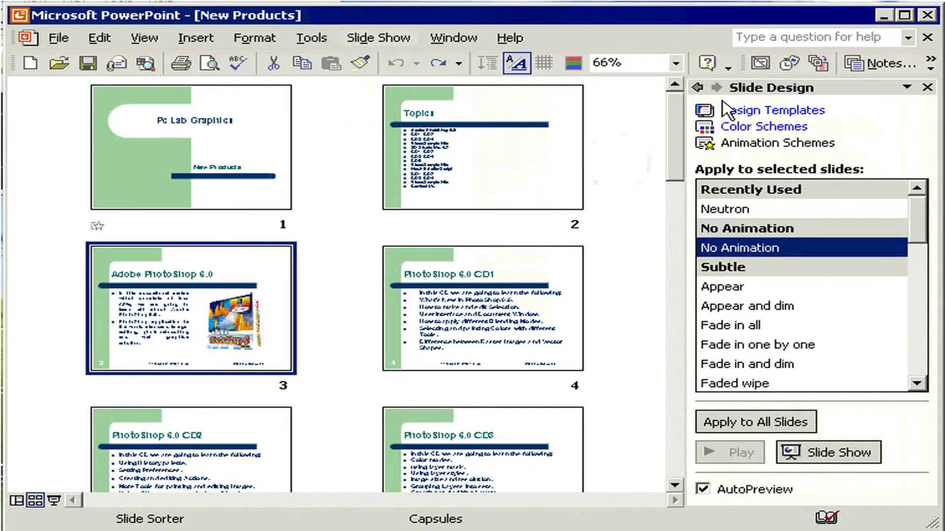
{"action": "key", "text": "Home"}
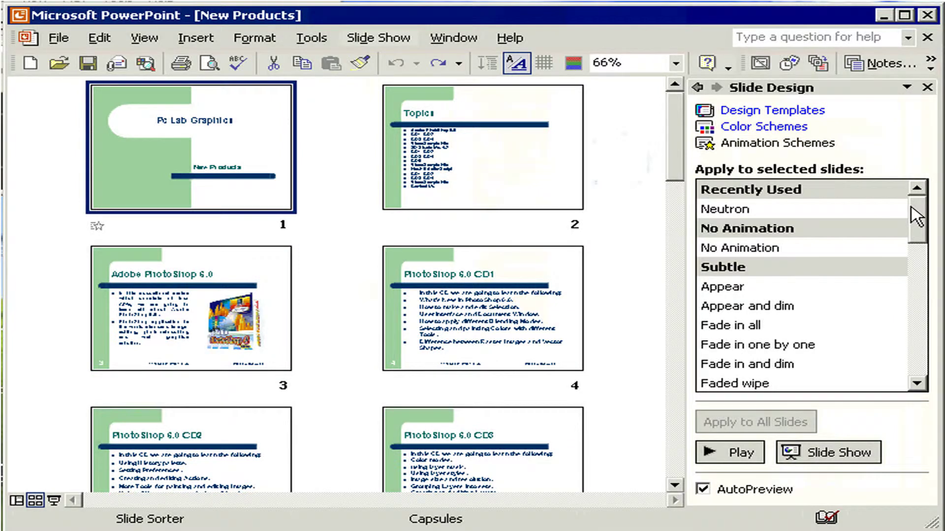
{"action": "left_click_drag", "start_coordinate": [916, 217], "coordinate": [916, 349]}
{"action": "left_click", "coordinate": [782, 268]}
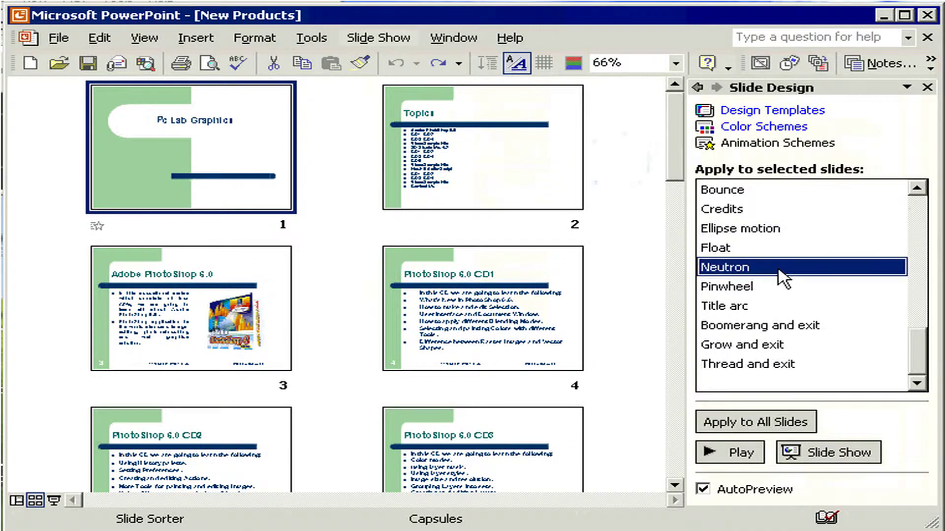
{"action": "left_click", "coordinate": [708, 446]}
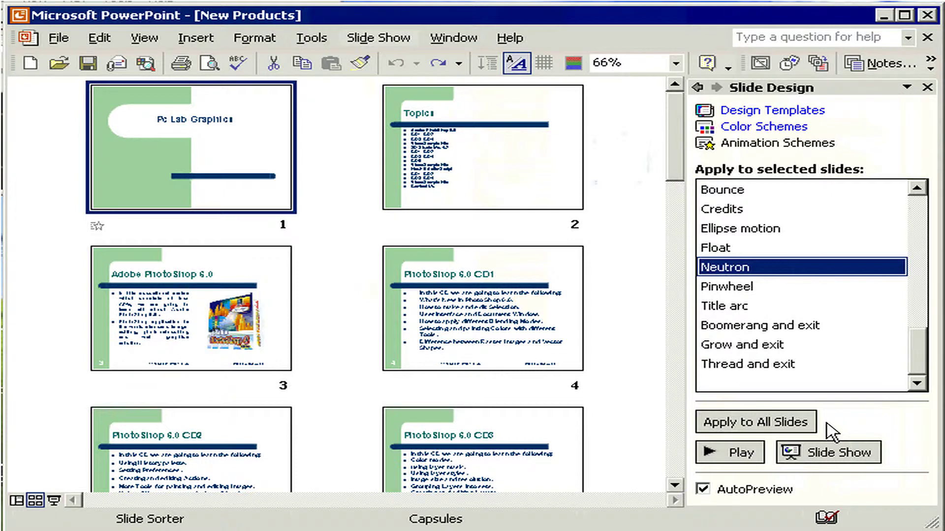
{"action": "left_click", "coordinate": [763, 426]}
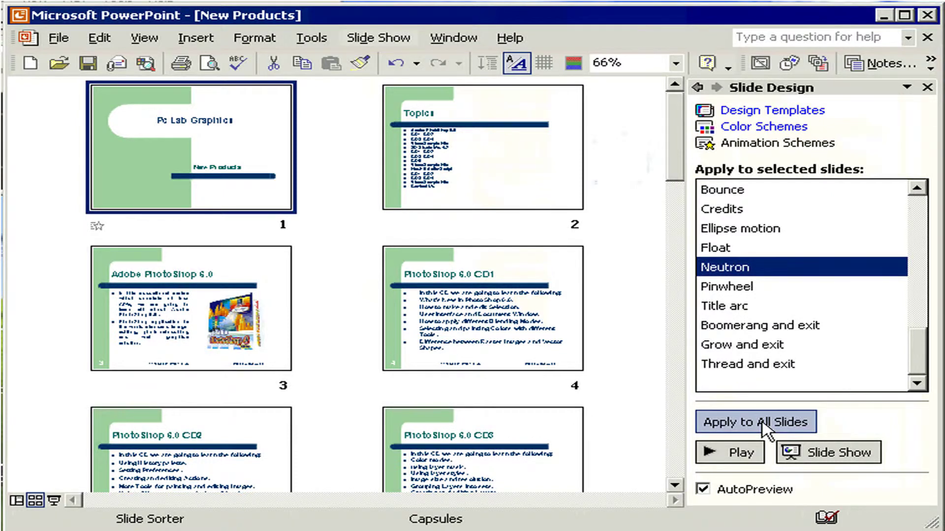
{"action": "left_click", "coordinate": [737, 451]}
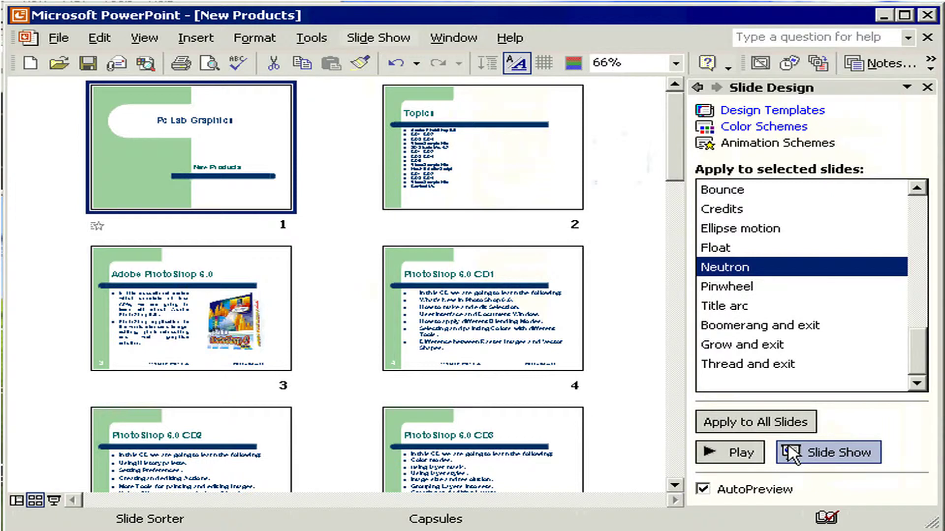
{"action": "left_click", "coordinate": [98, 226]}
{"action": "left_click", "coordinate": [789, 468]}
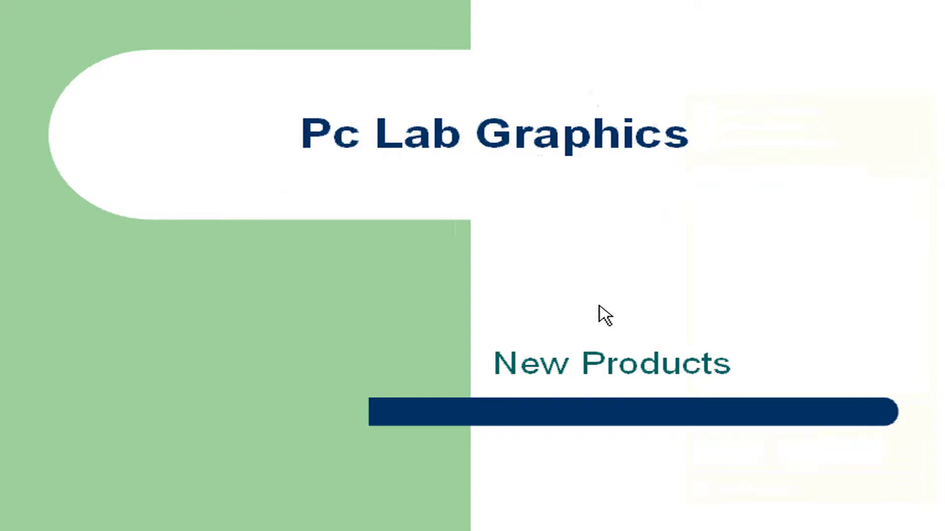
{"action": "key", "text": "Escape"}
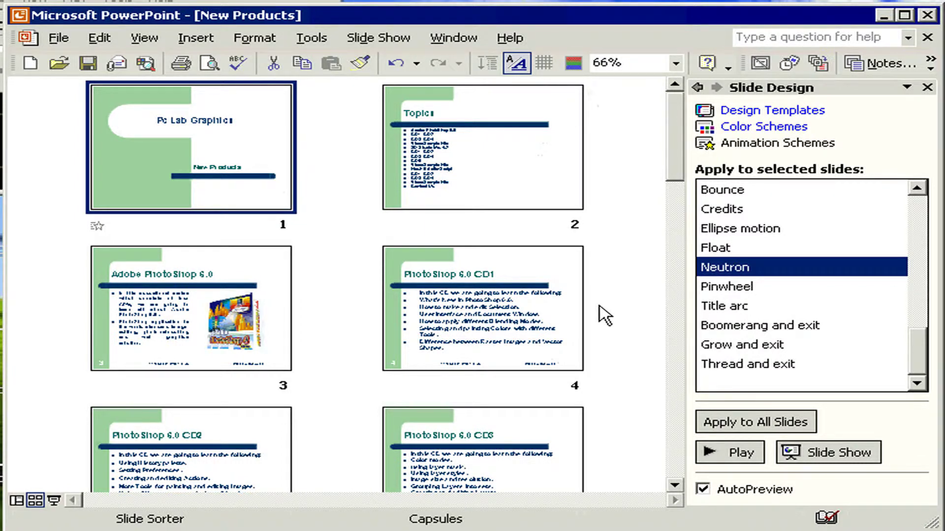
Show Custom Animation settings with slide 1 open in Normal view
{"action": "left_click", "coordinate": [377, 38]}
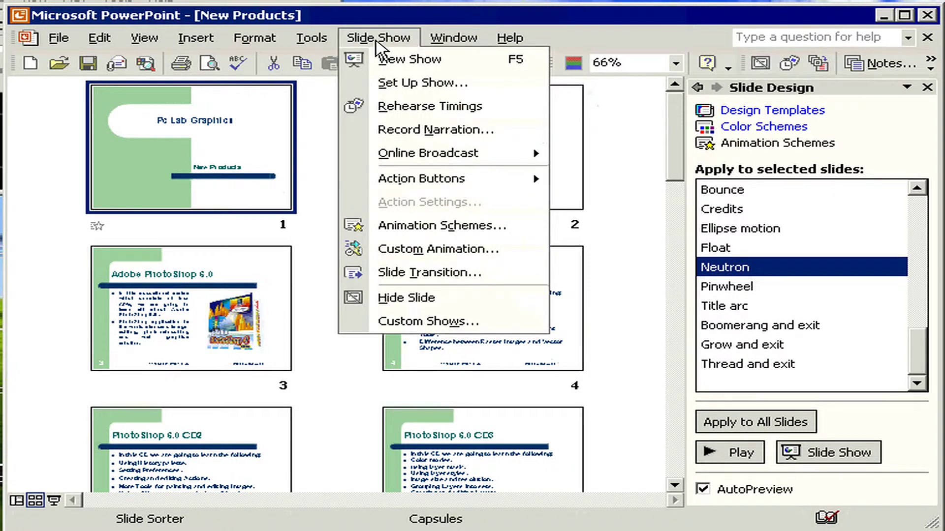
{"action": "left_click", "coordinate": [437, 249]}
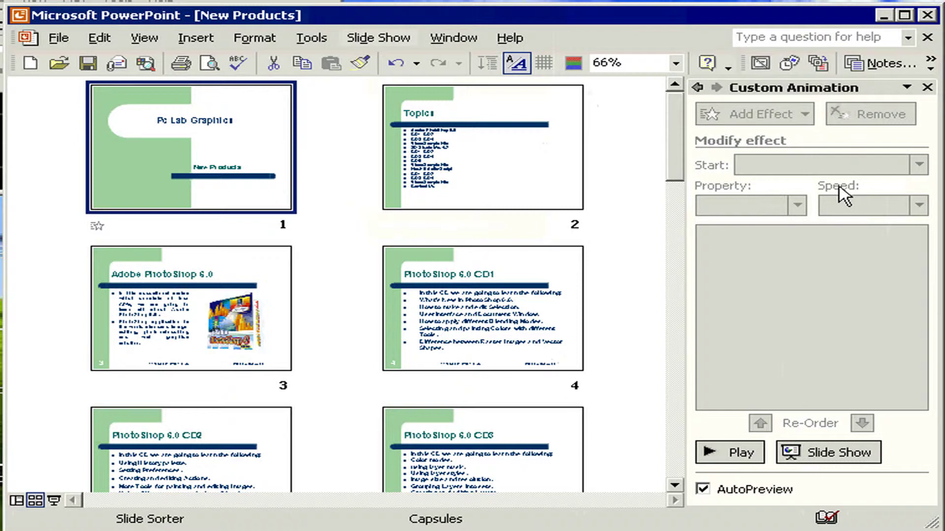
{"action": "key", "text": "Return"}
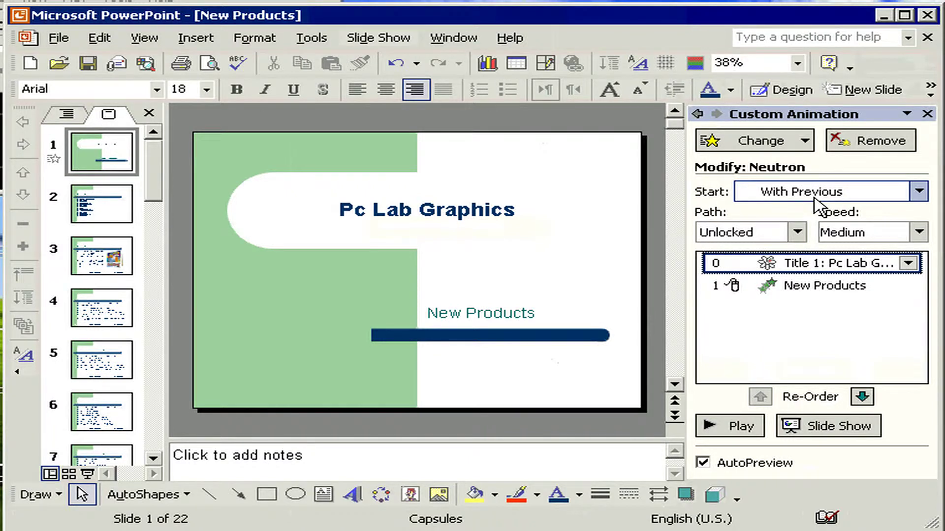
Keep the title's animation With Previous, path Unlocked, Medium speed, then select New Products
{"action": "left_click", "coordinate": [918, 192]}
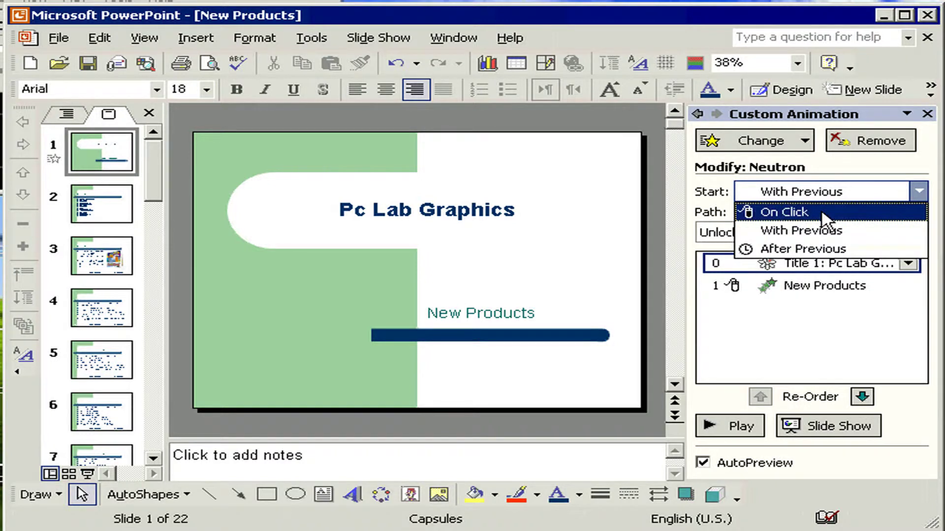
{"action": "left_click", "coordinate": [823, 235]}
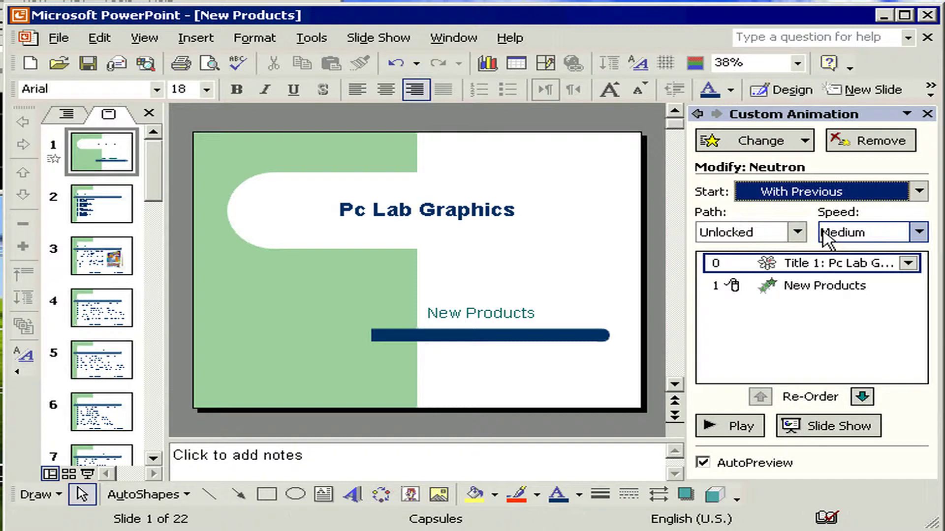
{"action": "left_click", "coordinate": [728, 235]}
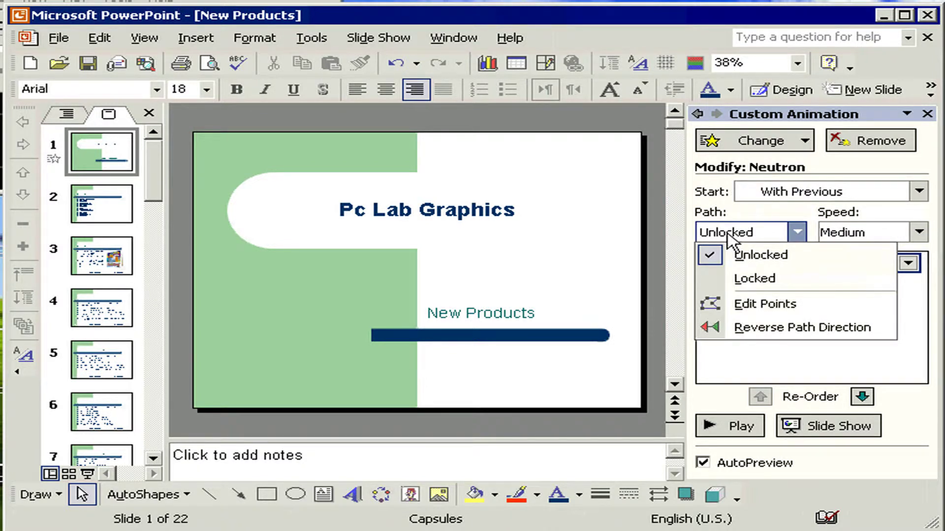
{"action": "left_click", "coordinate": [728, 235]}
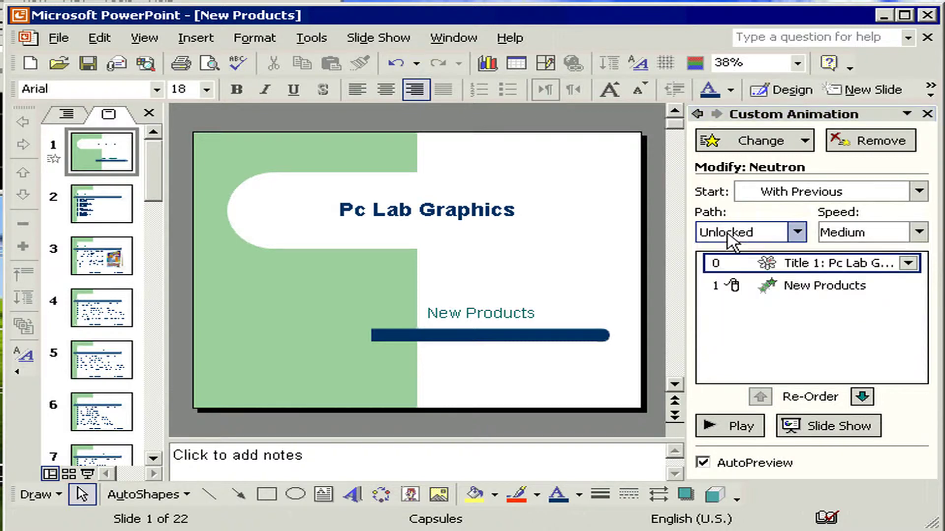
{"action": "left_click", "coordinate": [857, 236]}
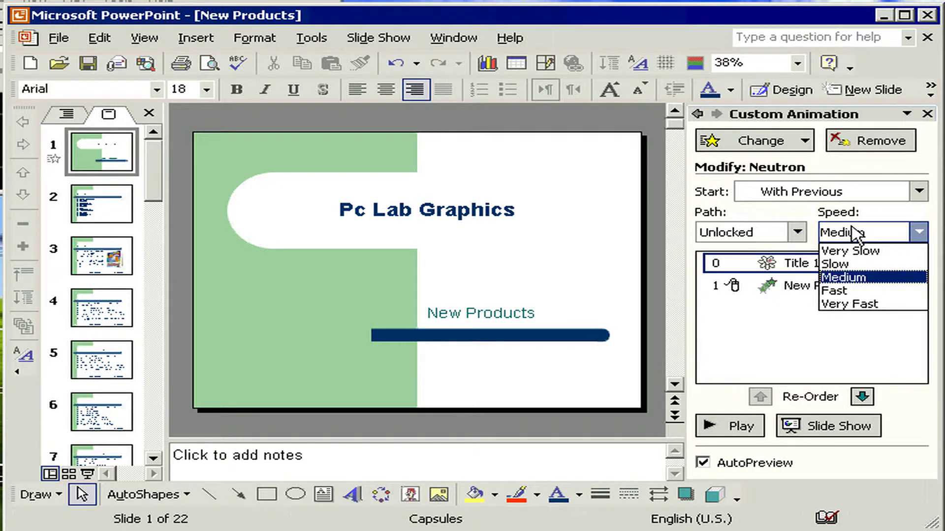
{"action": "left_click", "coordinate": [857, 235]}
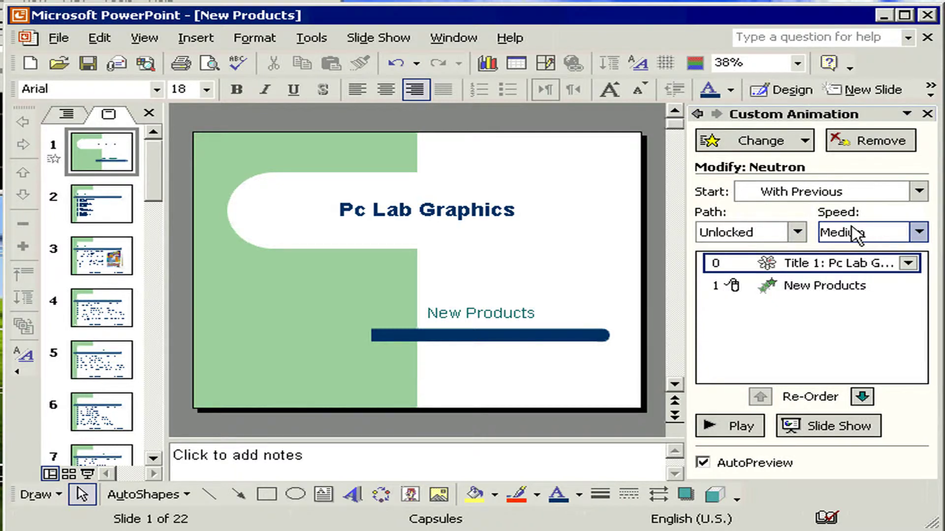
{"action": "left_click", "coordinate": [820, 287]}
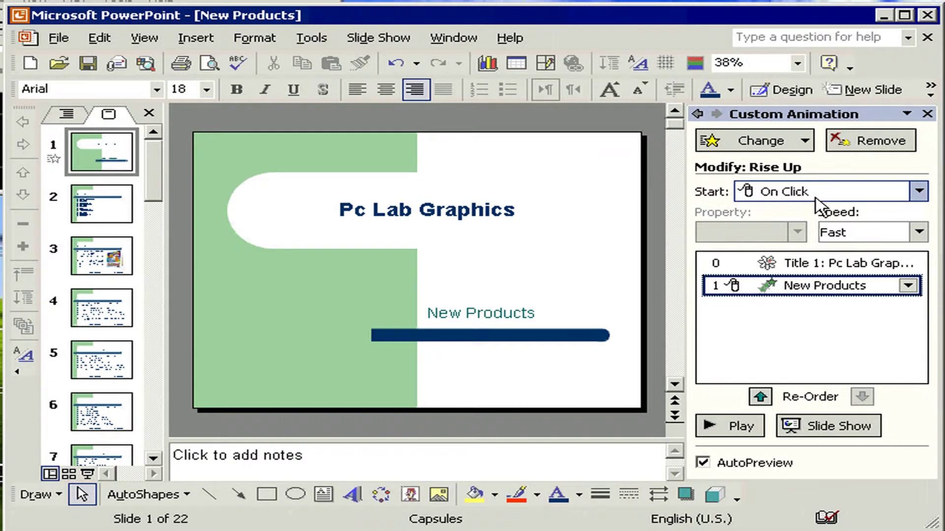
Change the New Products Rise Up effect to start After Previous
{"action": "left_click", "coordinate": [917, 191]}
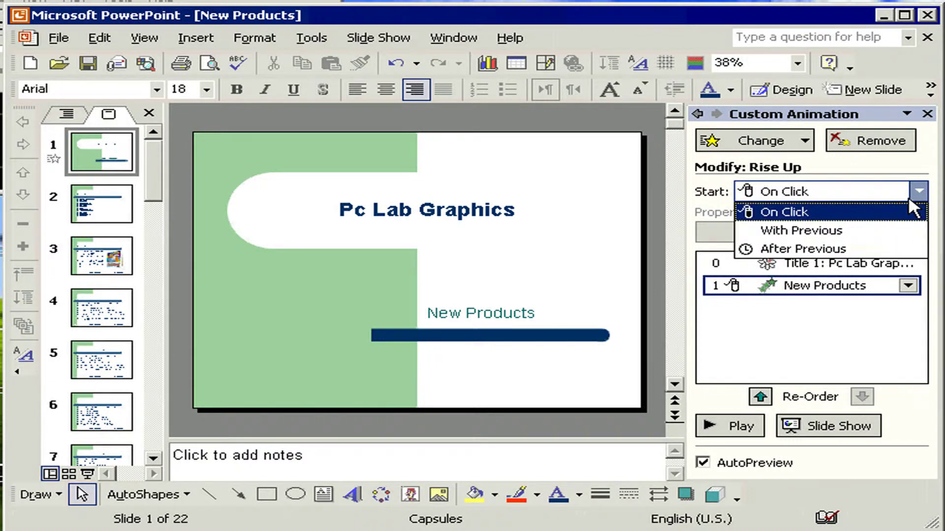
{"action": "left_click", "coordinate": [897, 249]}
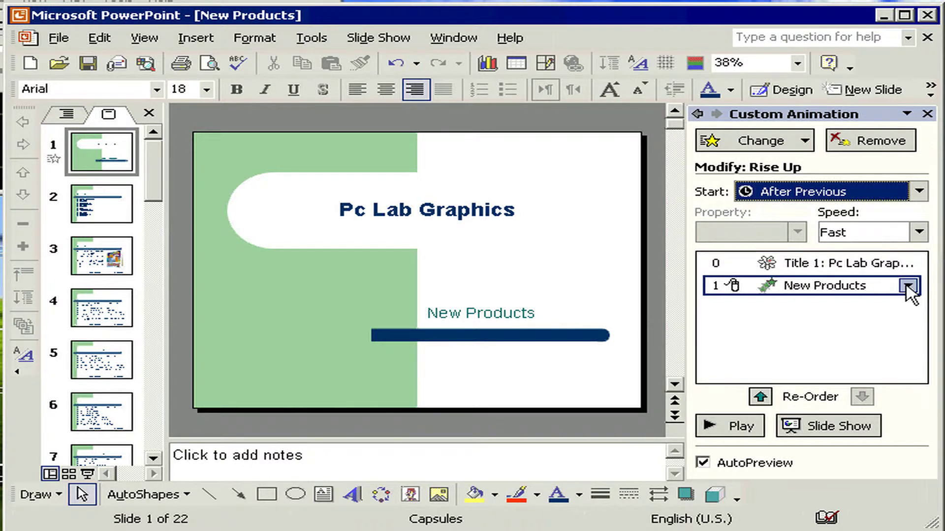
{"action": "left_click", "coordinate": [873, 366]}
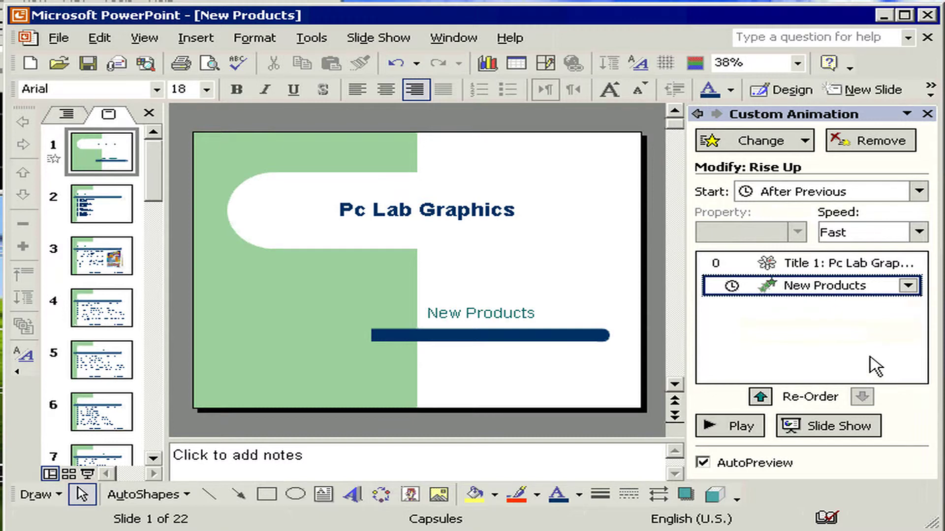
{"action": "key", "text": "Up"}
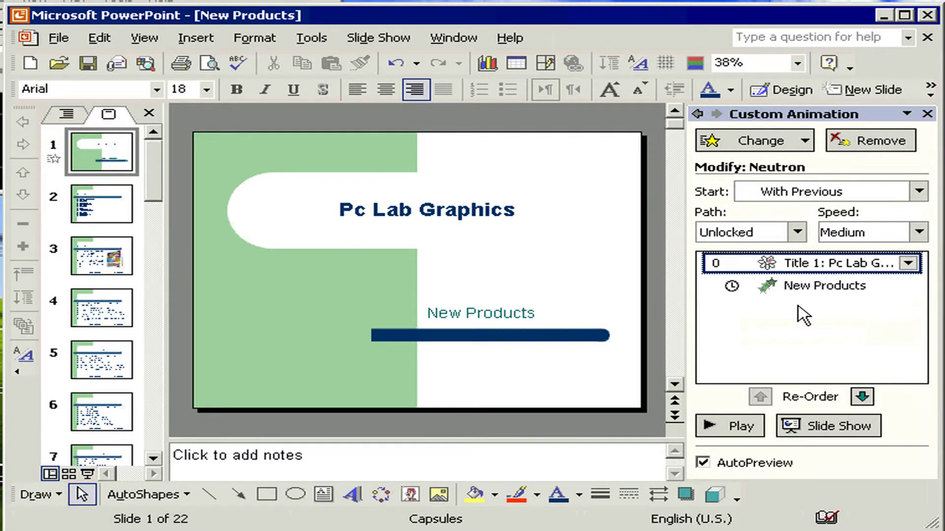
Set the Pc Lab Graphics title effect's sound to Laser in Effect Options
{"action": "left_click", "coordinate": [908, 263]}
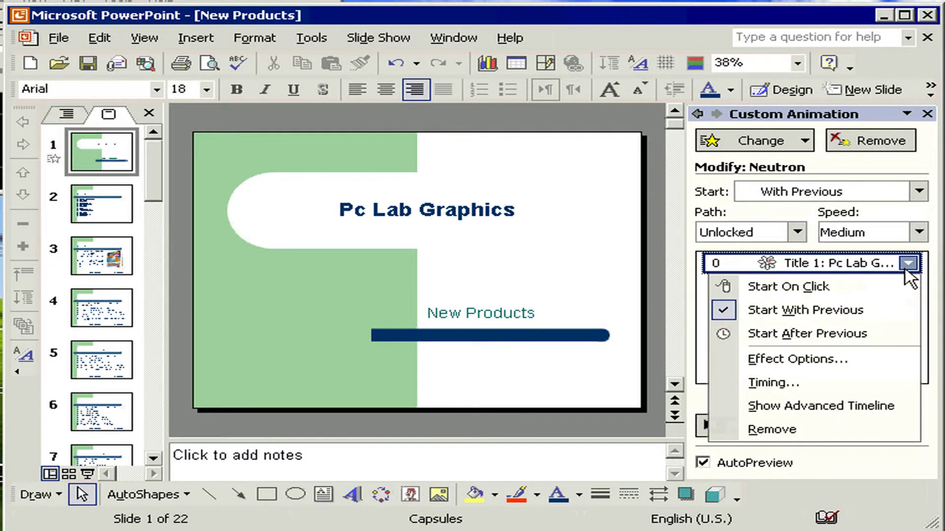
{"action": "left_click", "coordinate": [833, 360]}
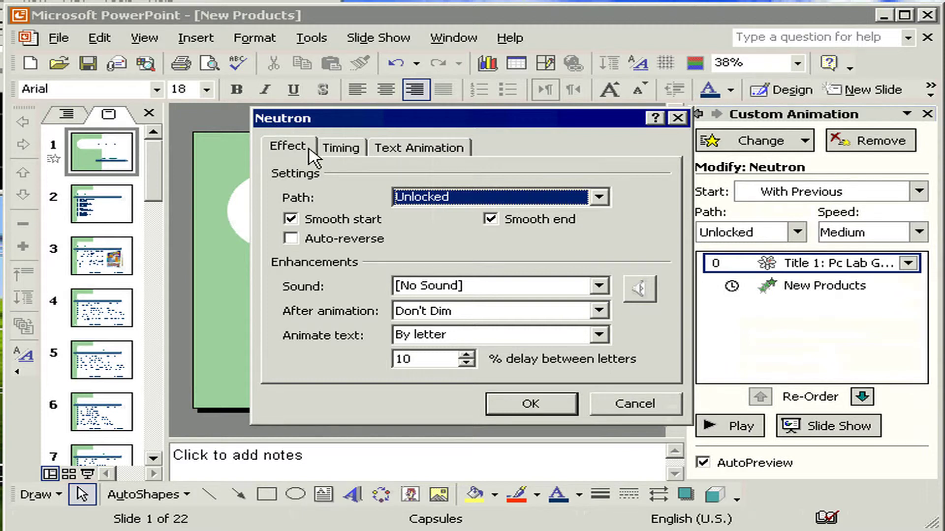
{"action": "left_click", "coordinate": [598, 285]}
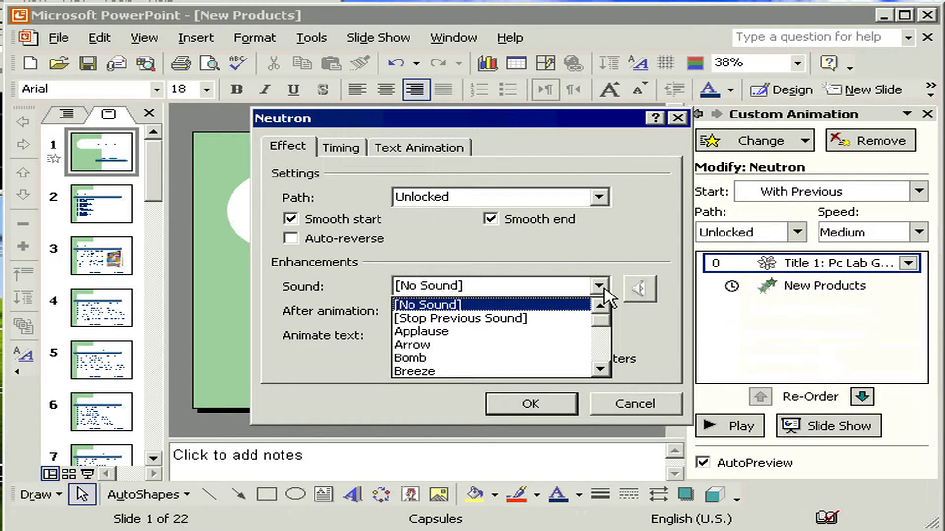
{"action": "scroll", "coordinate": [492, 334], "scroll_direction": "down", "scroll_amount": 4}
{"action": "left_click", "coordinate": [470, 329]}
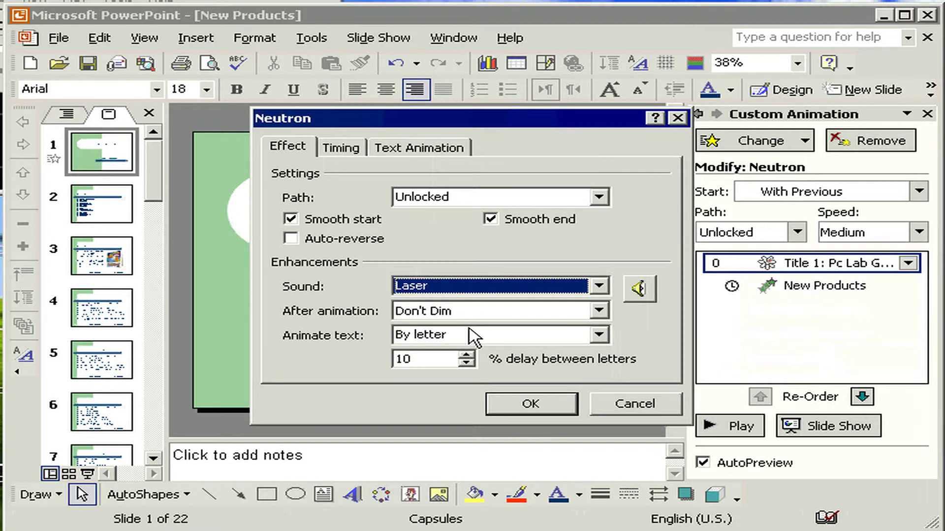
{"action": "left_click", "coordinate": [504, 404]}
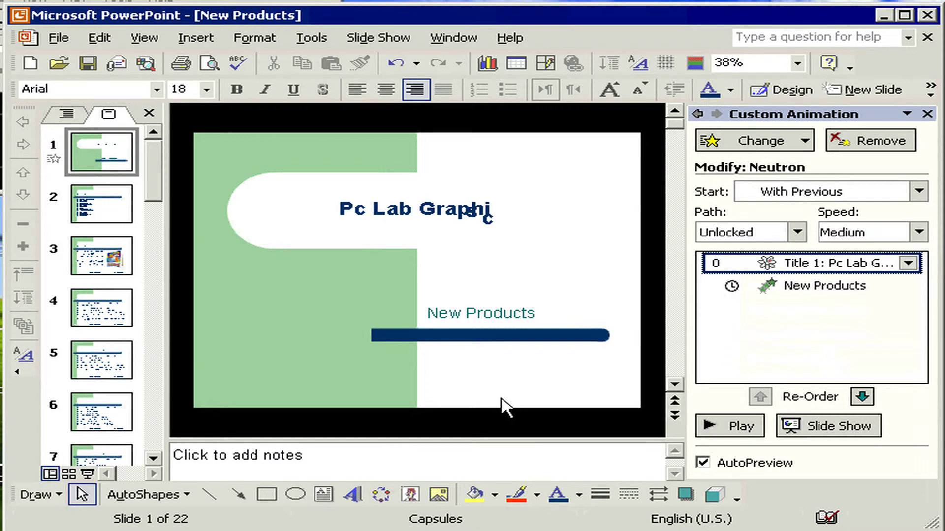
Set the Cash Register sound in the New Products effect's Effect Options and confirm
{"action": "left_click", "coordinate": [911, 289]}
{"action": "left_click", "coordinate": [907, 286]}
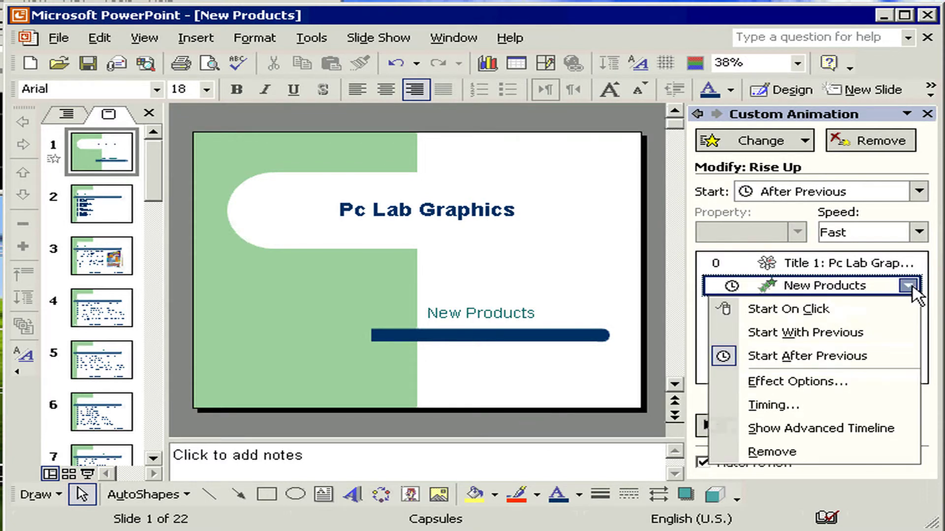
{"action": "left_click", "coordinate": [797, 381]}
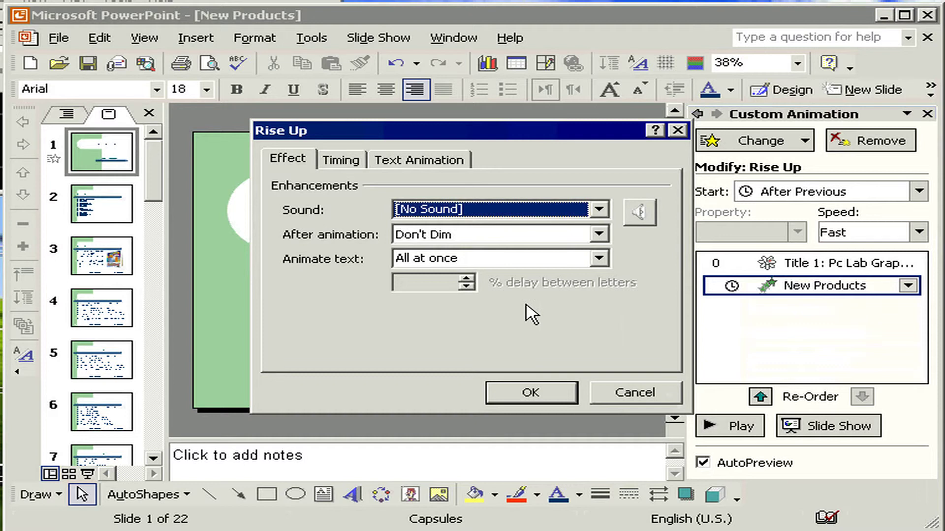
{"action": "left_click", "coordinate": [599, 210]}
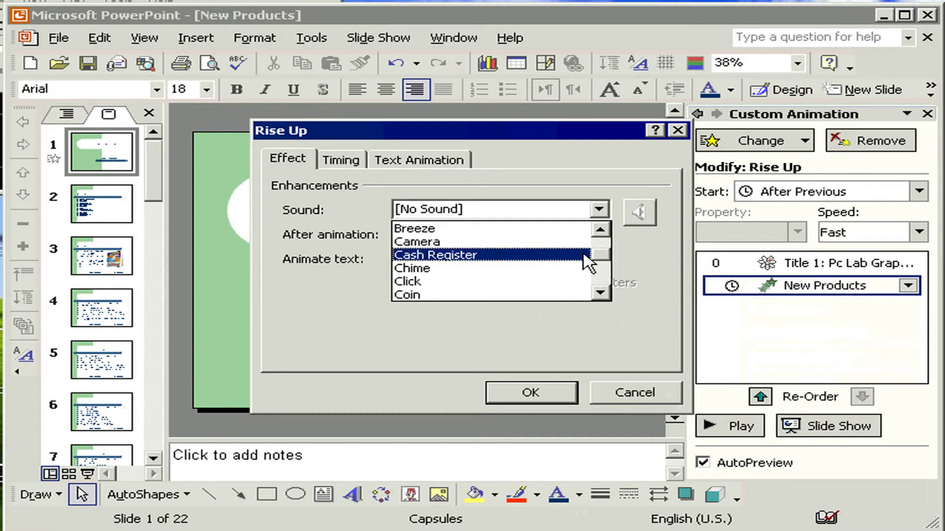
{"action": "left_click", "coordinate": [583, 255]}
{"action": "left_click", "coordinate": [533, 393]}
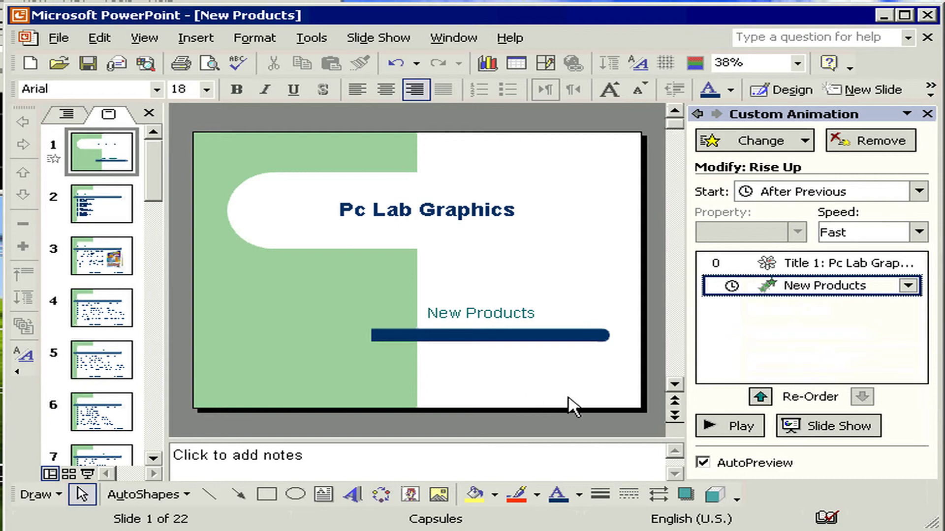
Run the slide show full screen with F5 to watch the title slide animations
{"action": "key", "text": "F5"}
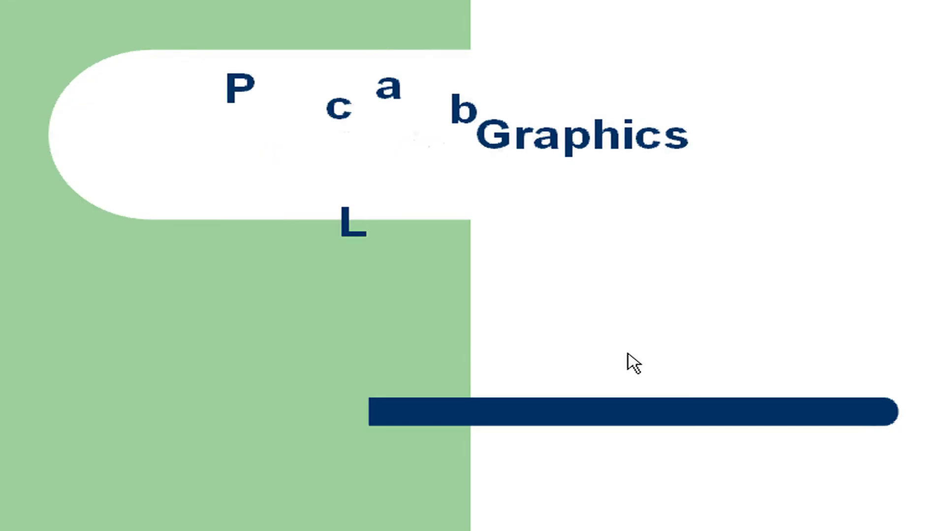